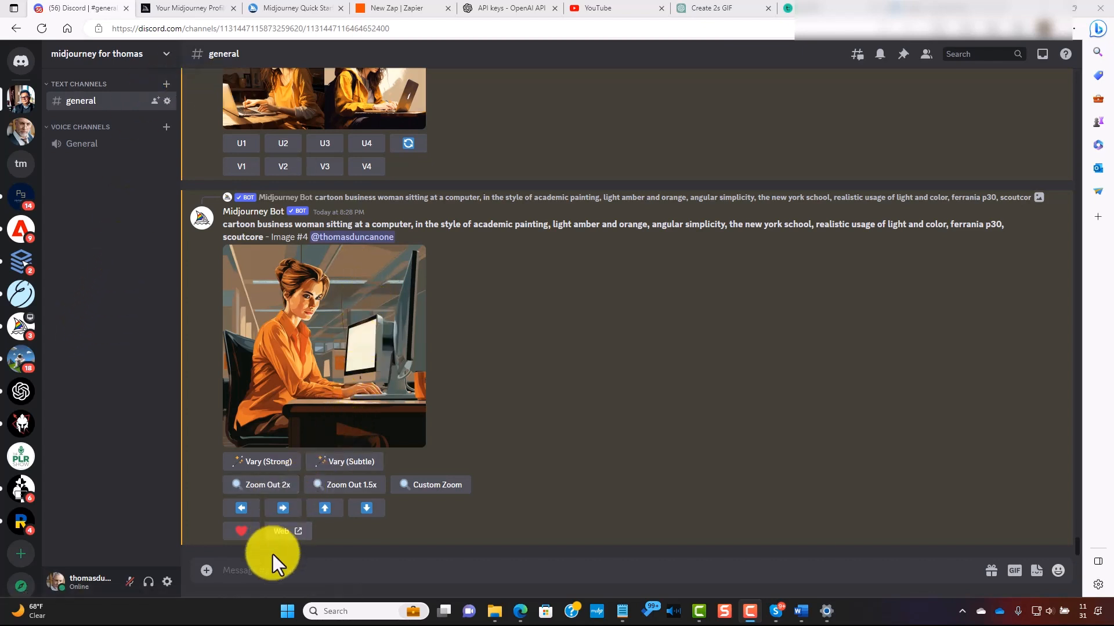
# - Generate an /imagine image grid from the copied prompt about a 50 year old man drinking coffee and reading books, and close its enlarged preview
pyautogui.click(263, 570)
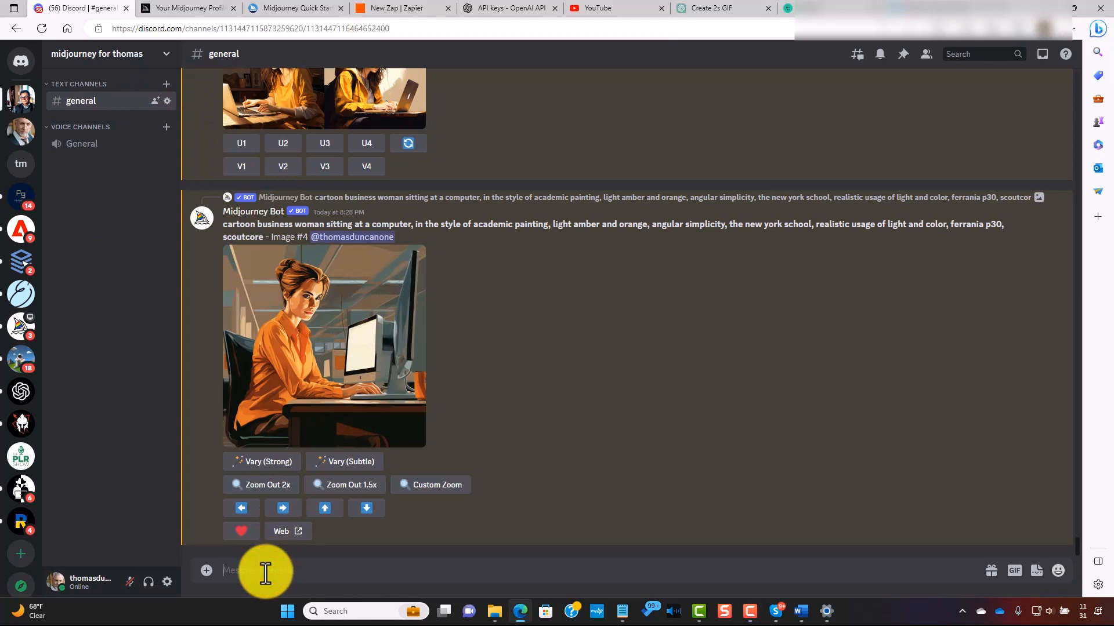
pyautogui.write('/')
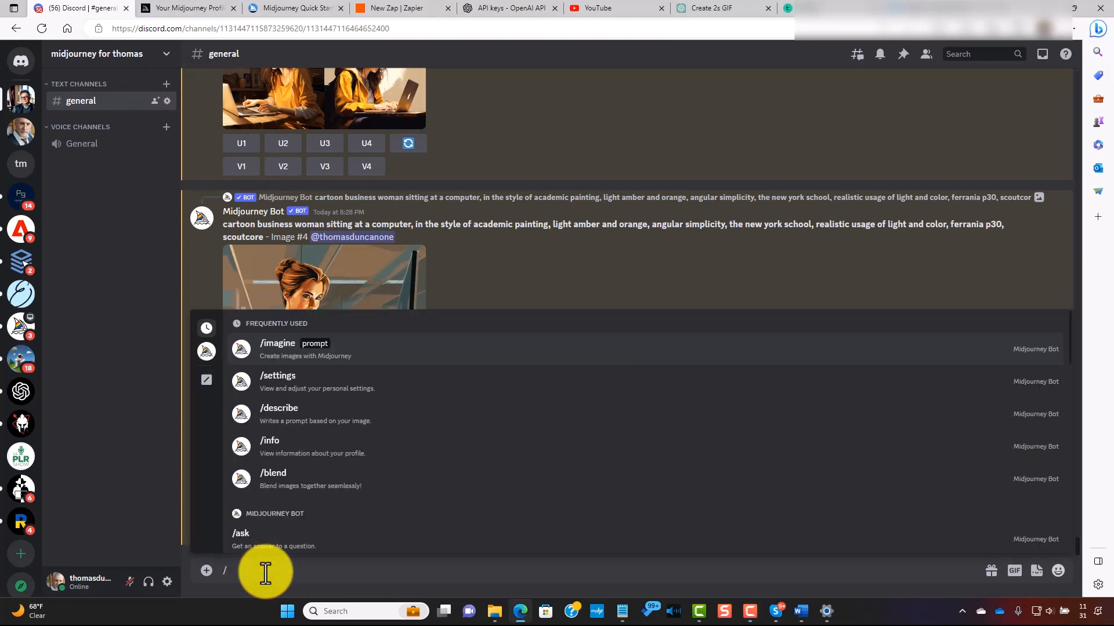
pyautogui.click(293, 355)
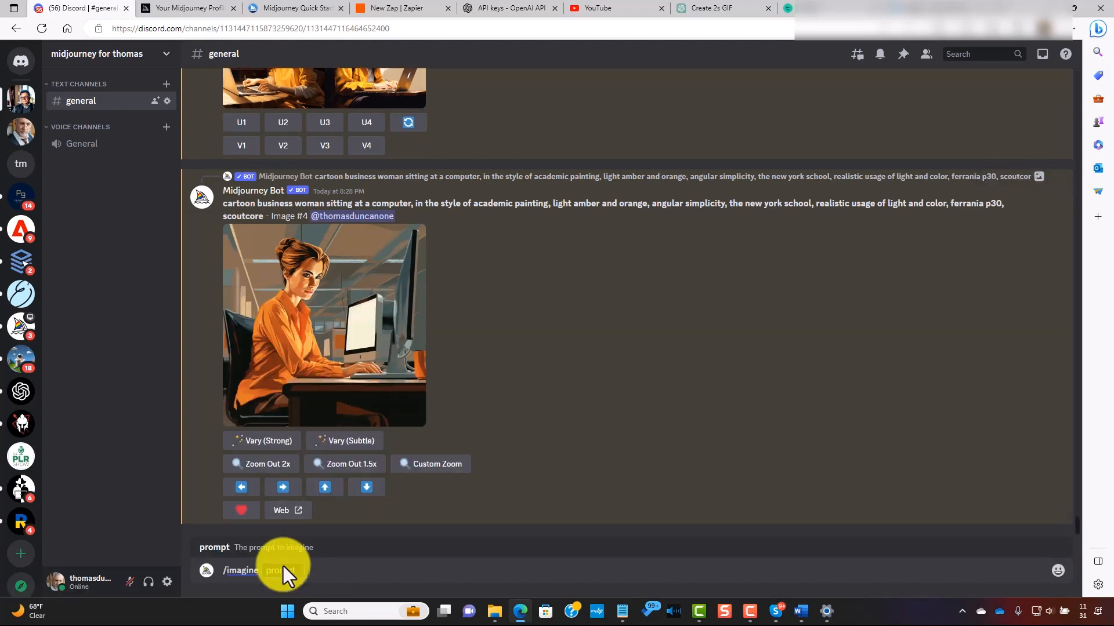
pyautogui.hotkey('ctrl', 'v')
pyautogui.press('Return')
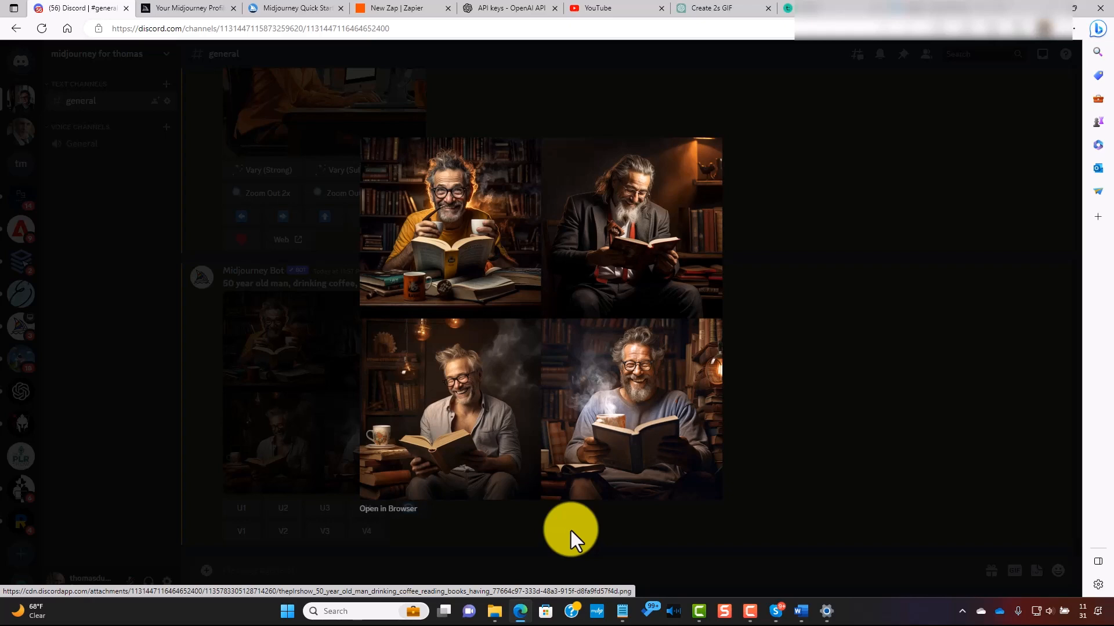
pyautogui.click(571, 531)
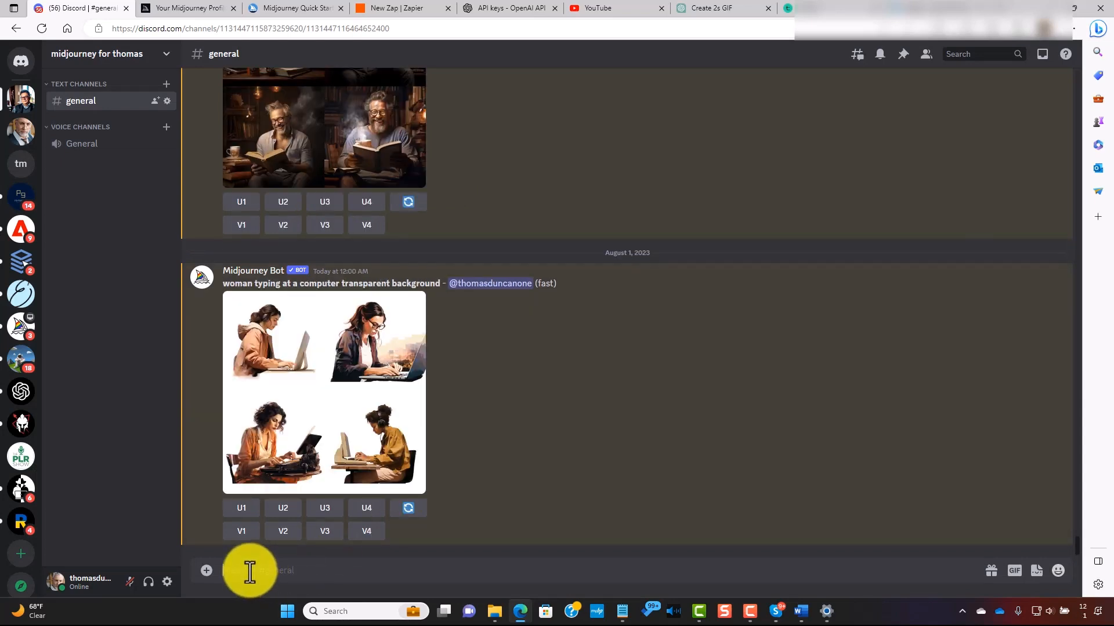
# - Run /describe on the picture of the woman typing on her laptop and imagine all four suggested prompts
pyautogui.write('/')
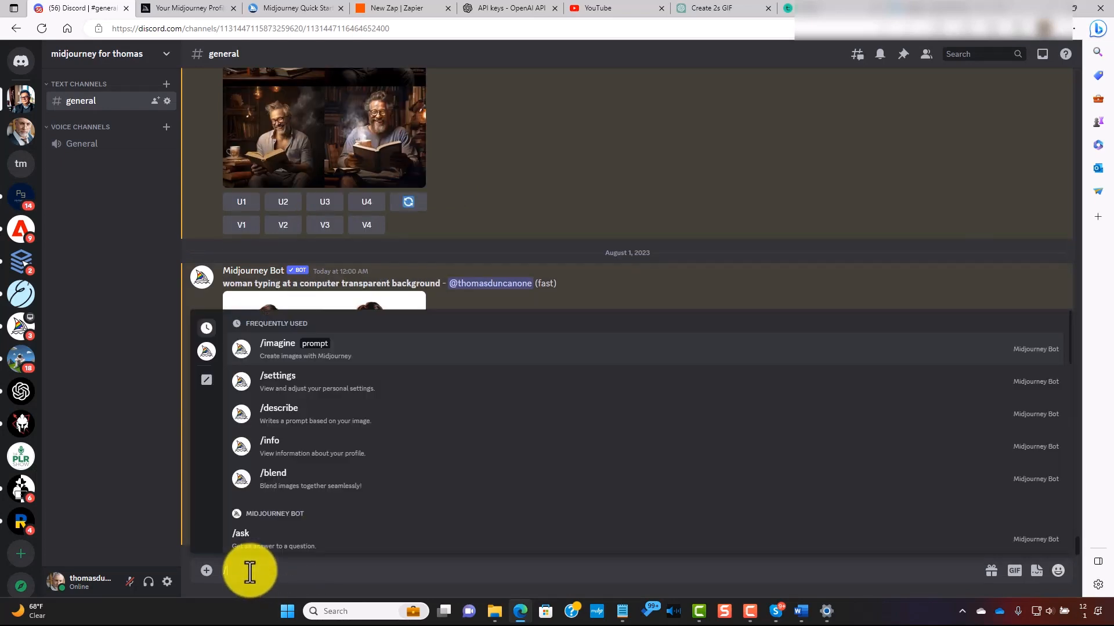
pyautogui.click(270, 414)
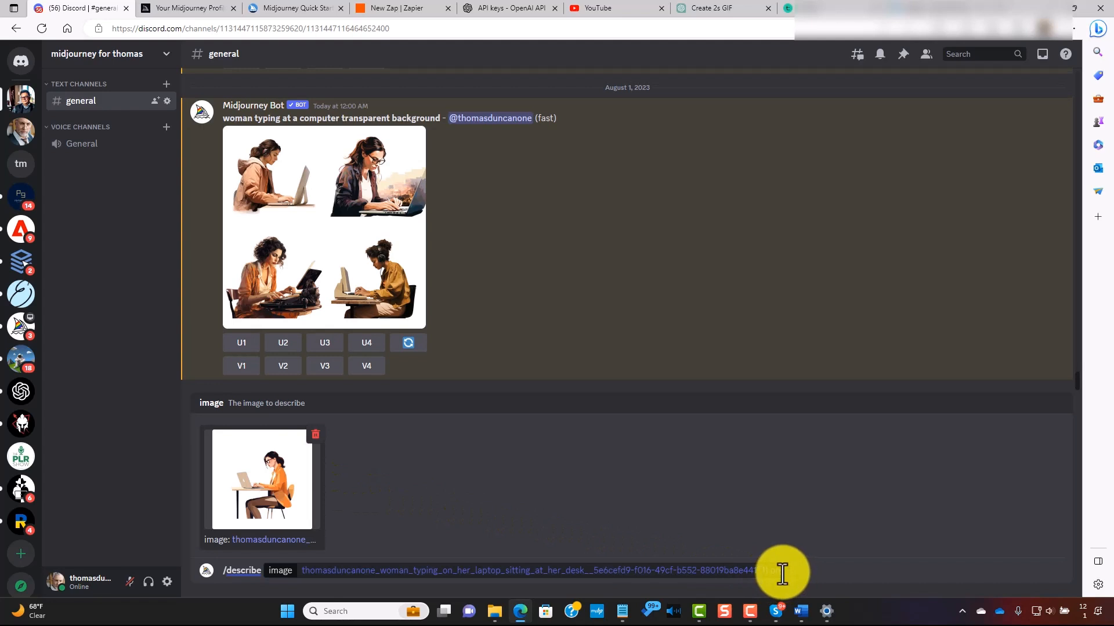
pyautogui.press('Return')
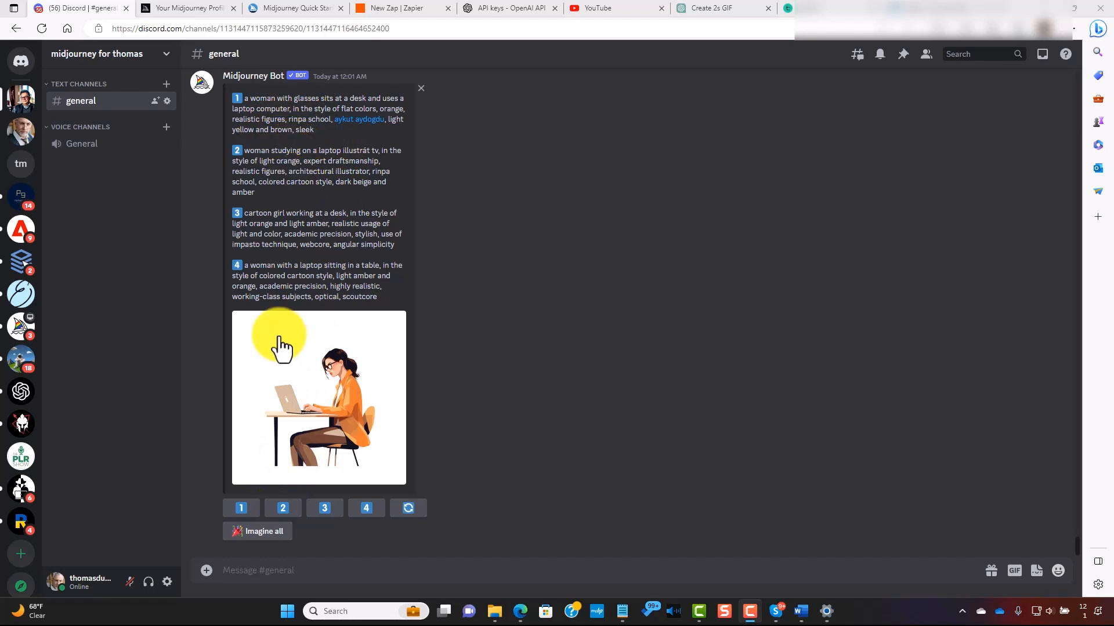
pyautogui.click(270, 538)
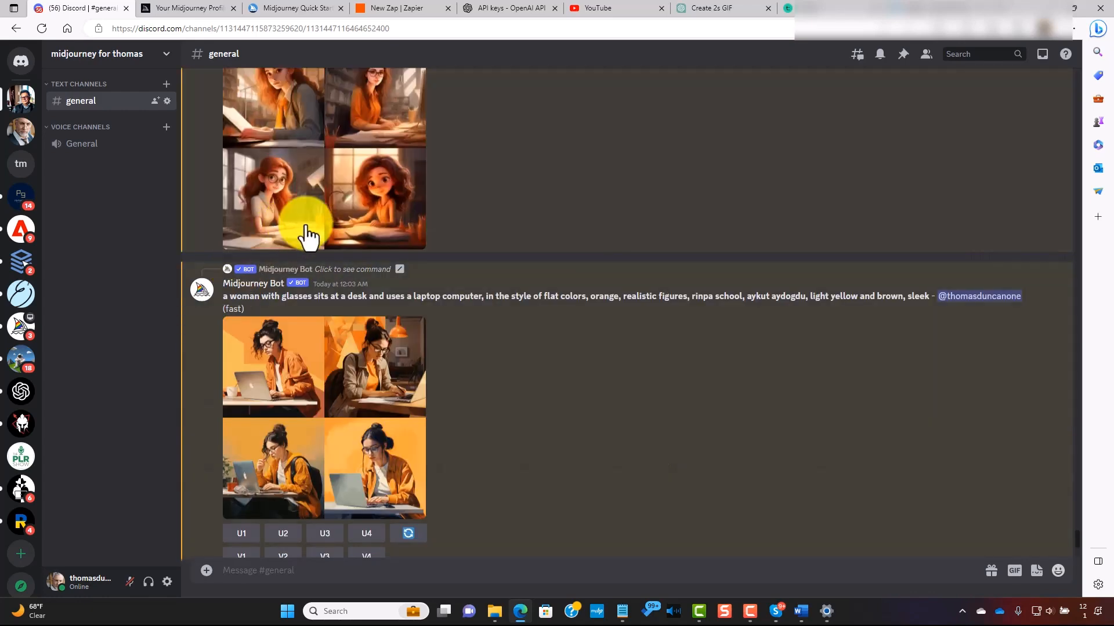
# - Copy the third suggested description, the one starting with "cartoon girl working at a desk"
pyautogui.scroll(3, 337, 230)
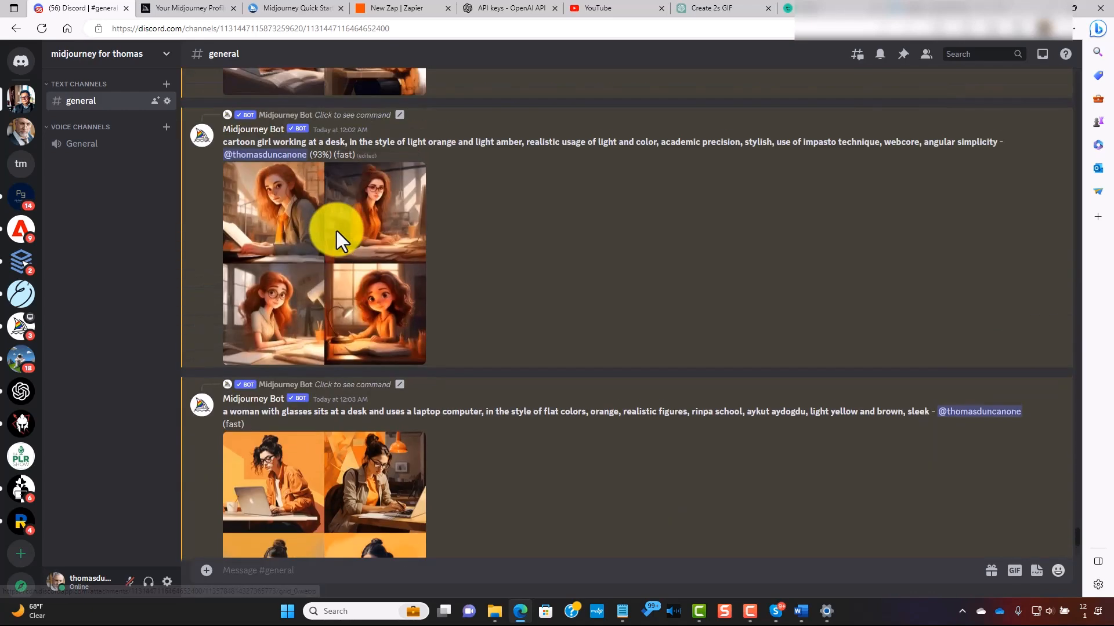
pyautogui.scroll(5, 337, 231)
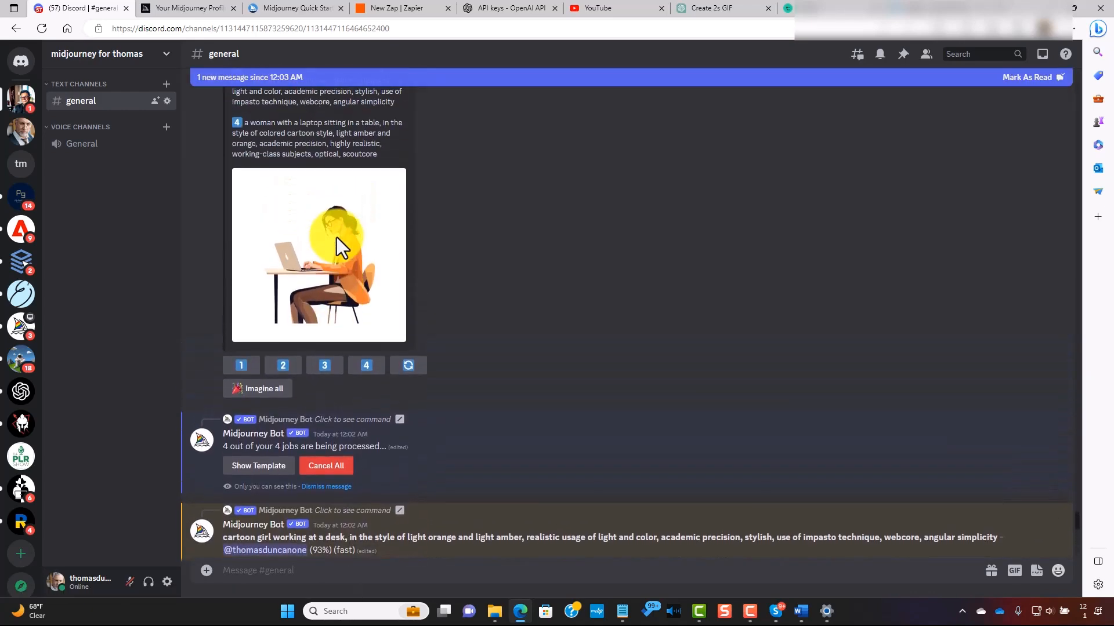
pyautogui.scroll(3, 337, 238)
pyautogui.moveTo(397, 259); pyautogui.dragTo(244, 226)
pyautogui.rightClick(260, 227)
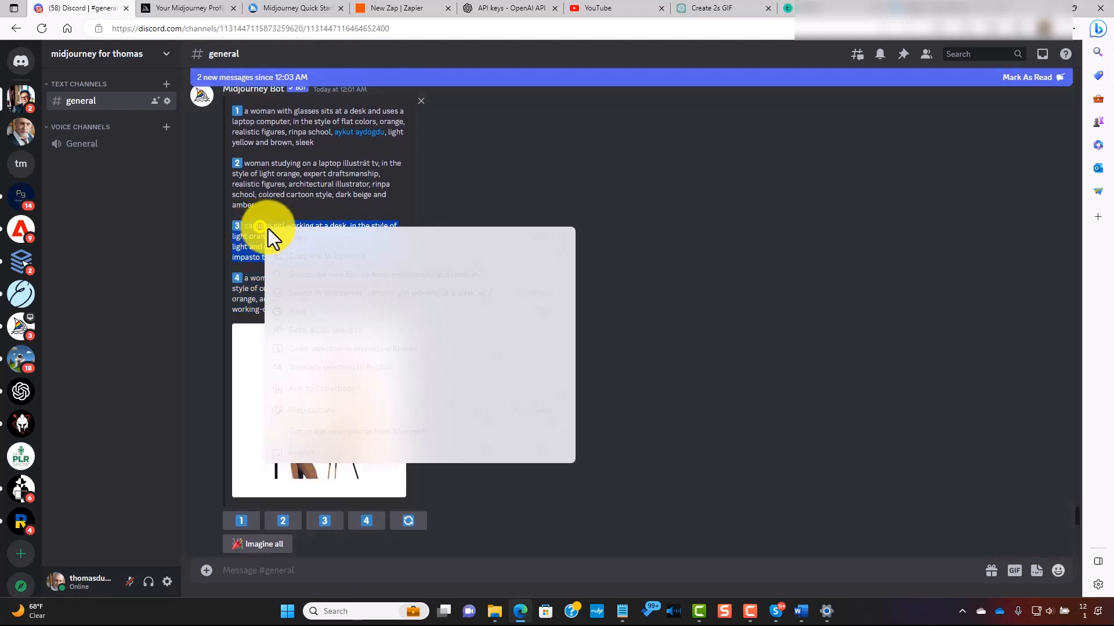
pyautogui.click(277, 238)
# - Run /imagine with the copied cartoon girl prompt plus ", transparent background, vector style" and upscale the first image
pyautogui.click(230, 573)
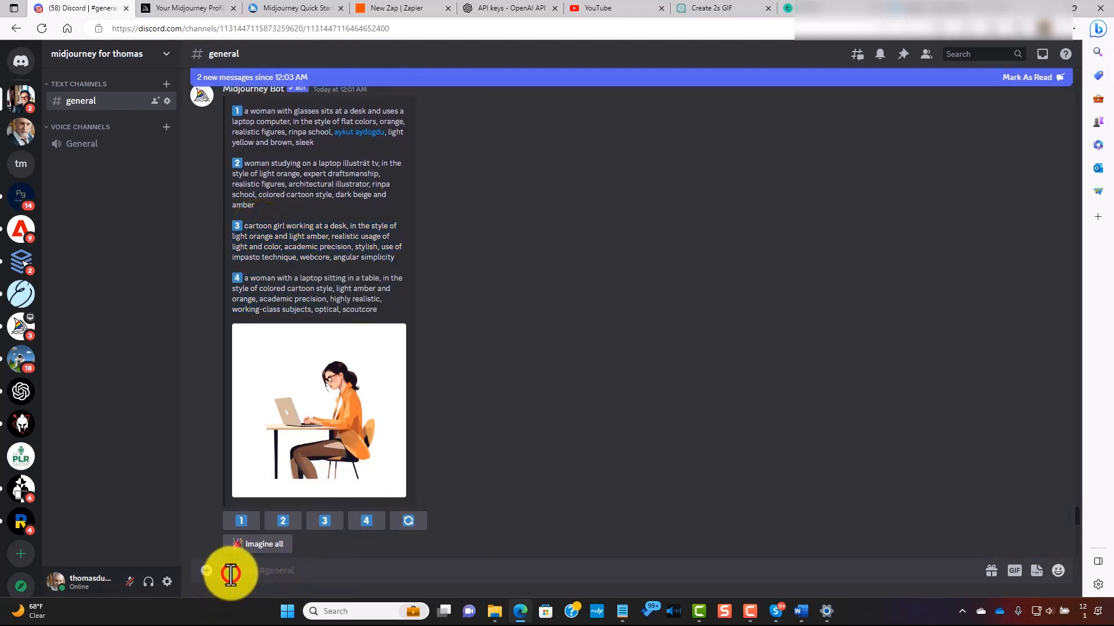
pyautogui.write('/i')
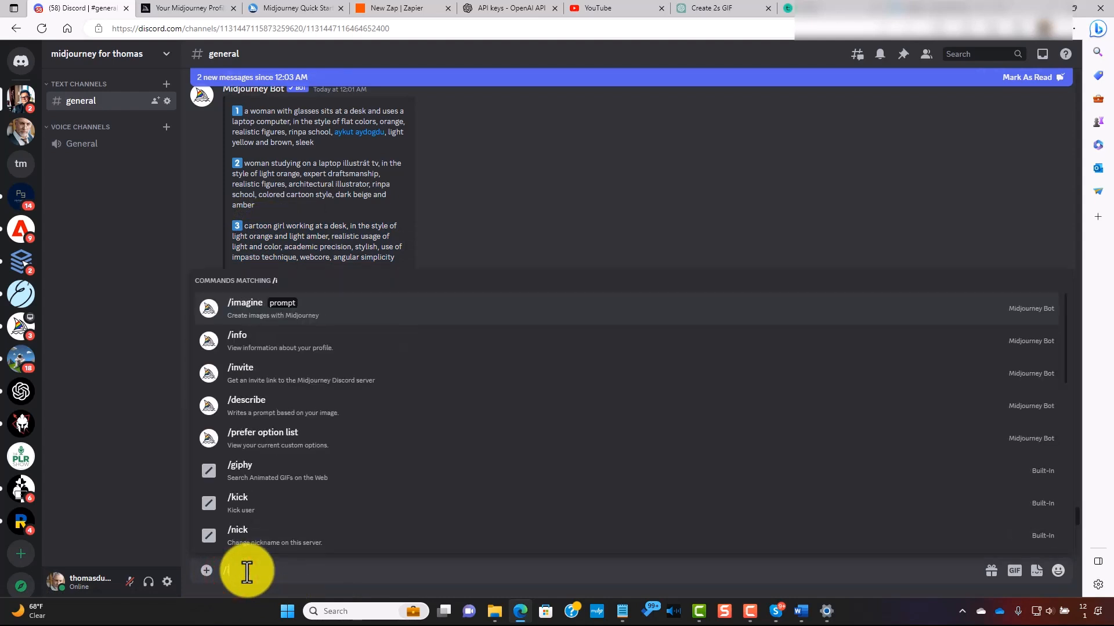
pyautogui.press('Return')
pyautogui.hotkey('ctrl', 'v')
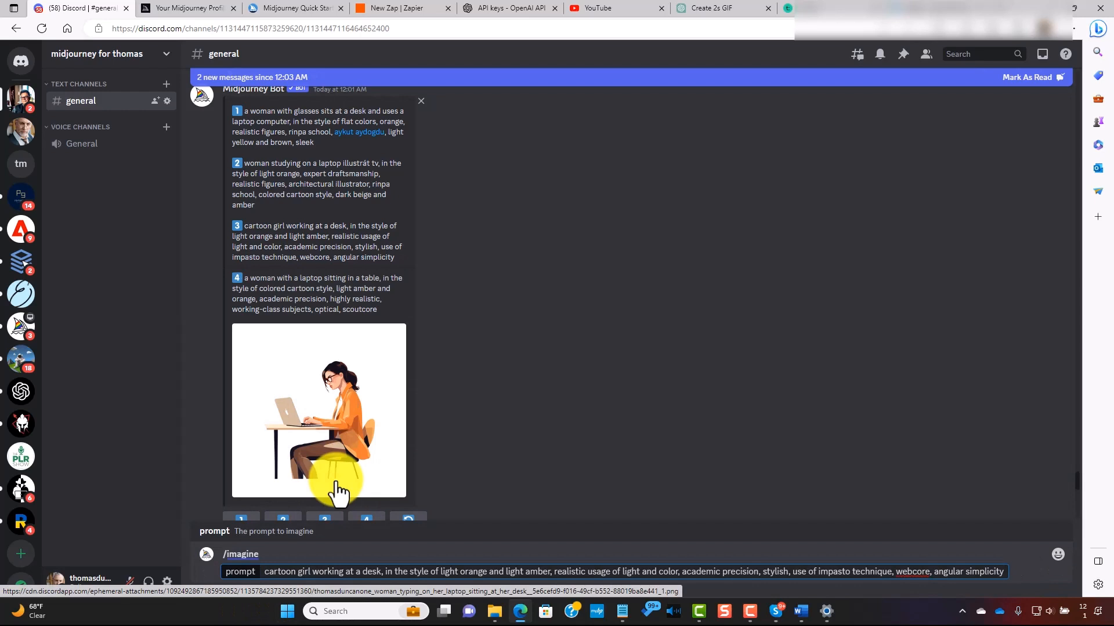
pyautogui.write(', transparent background,')
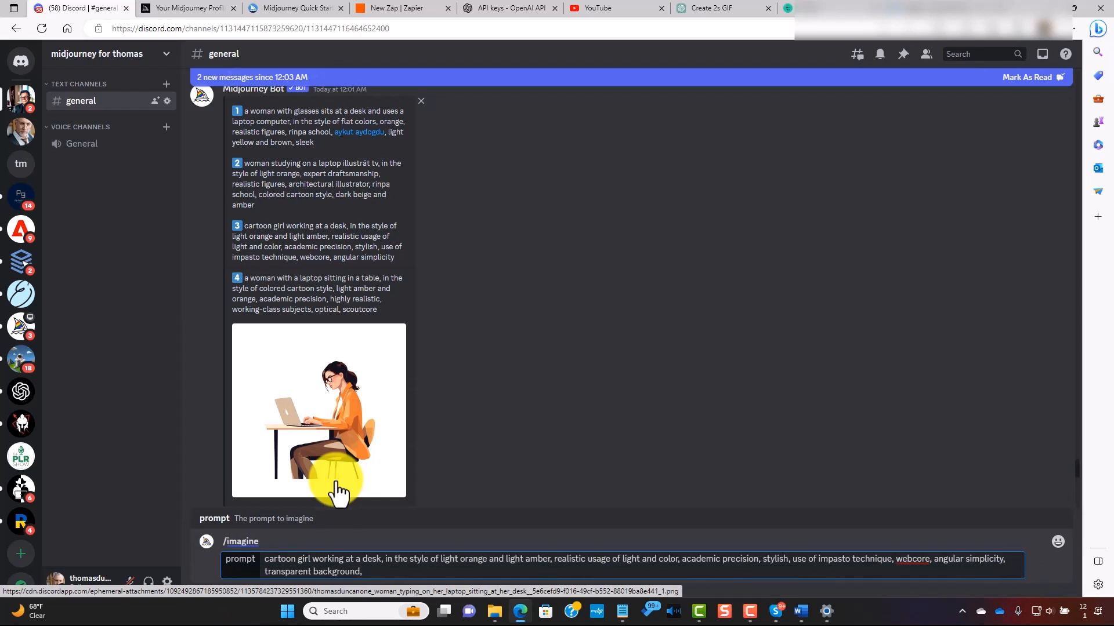
pyautogui.write(' vector style')
pyautogui.press('Return')
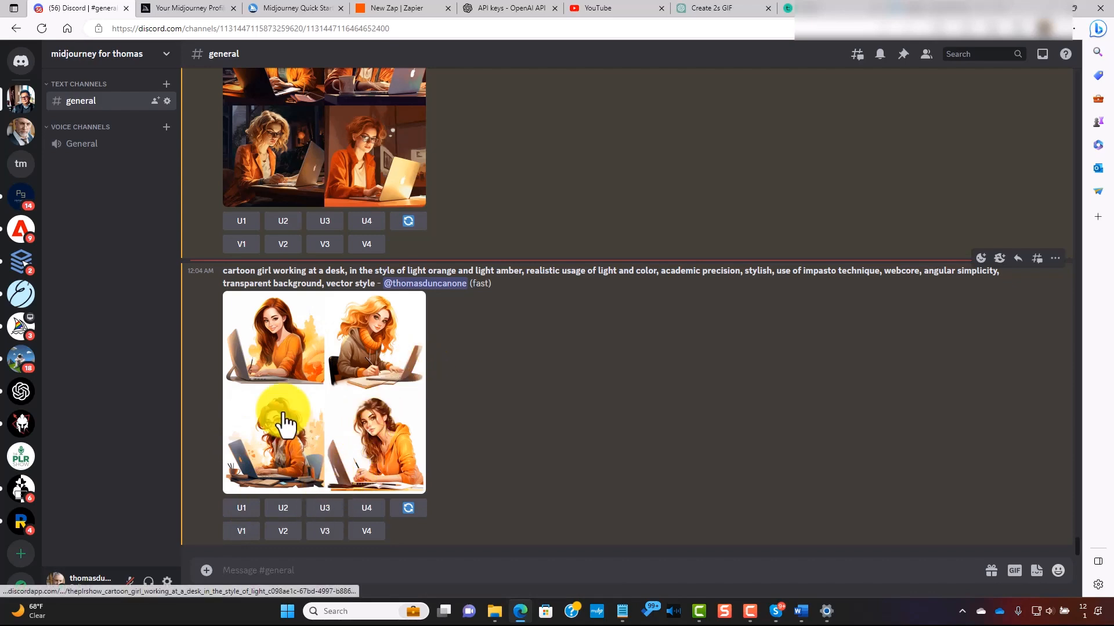
pyautogui.click(238, 509)
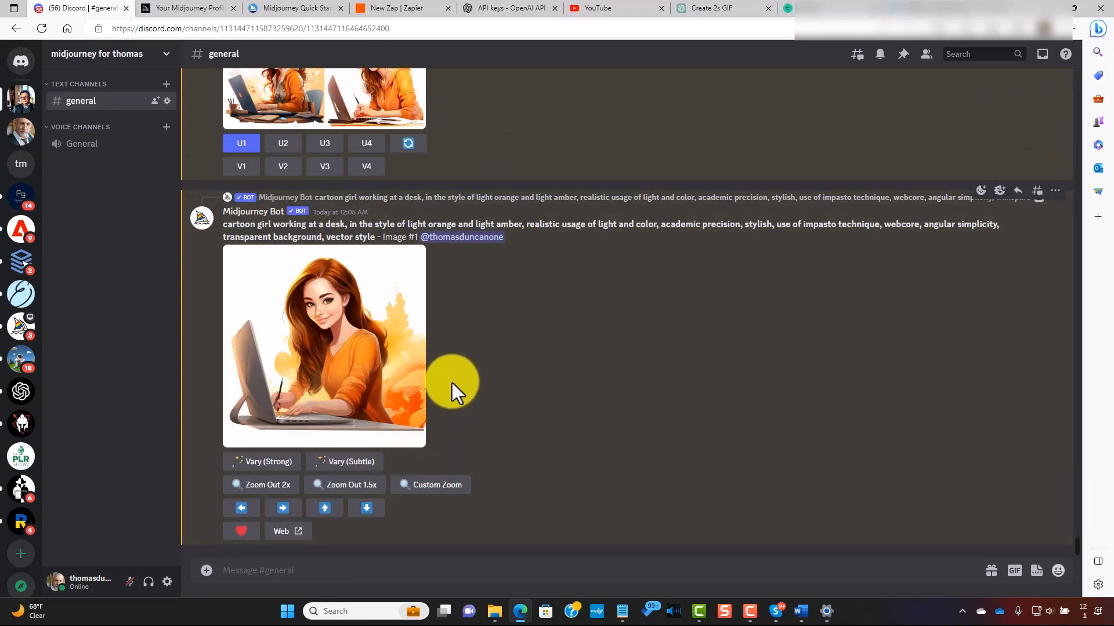
# - Open the Midjourney bot's settings with /settings and switch the model to Niji Model V5
pyautogui.click(206, 571)
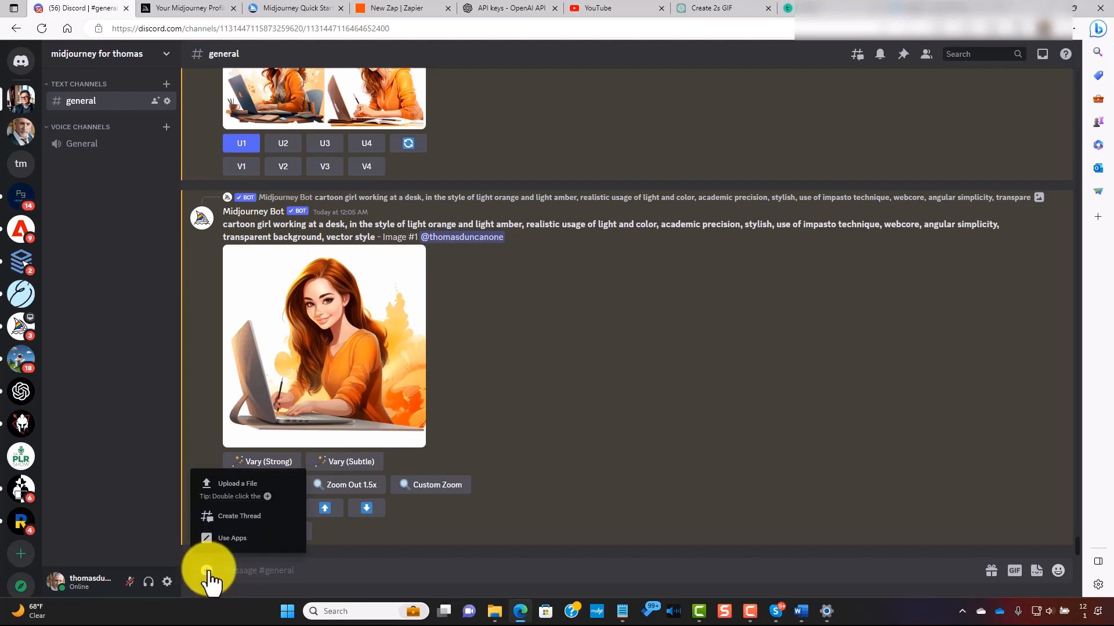
pyautogui.click(230, 570)
pyautogui.write('/')
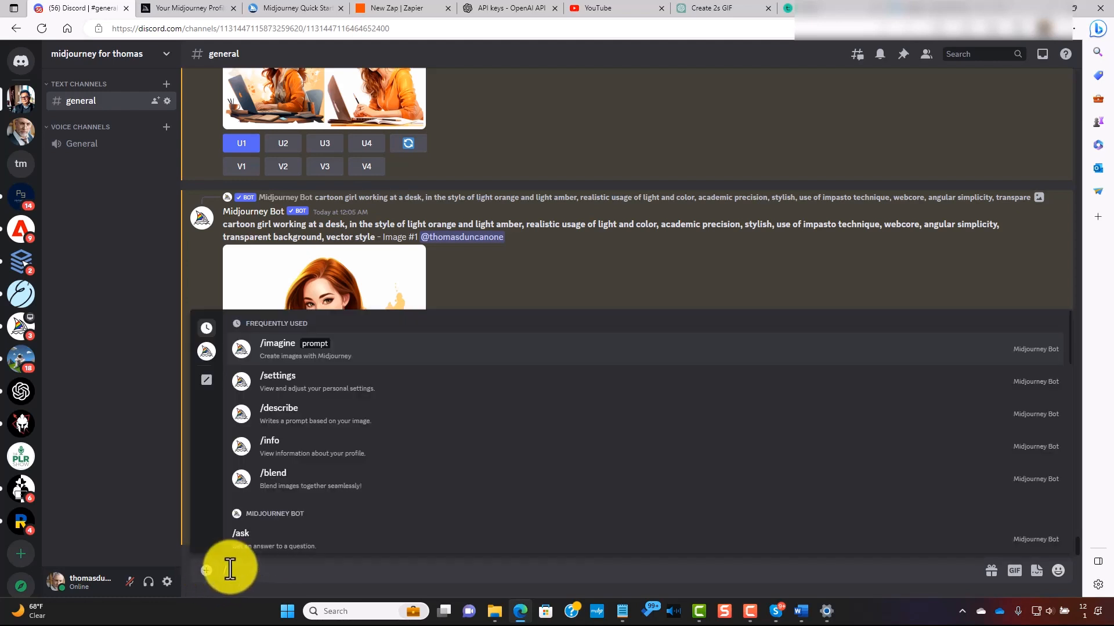
pyautogui.write('se')
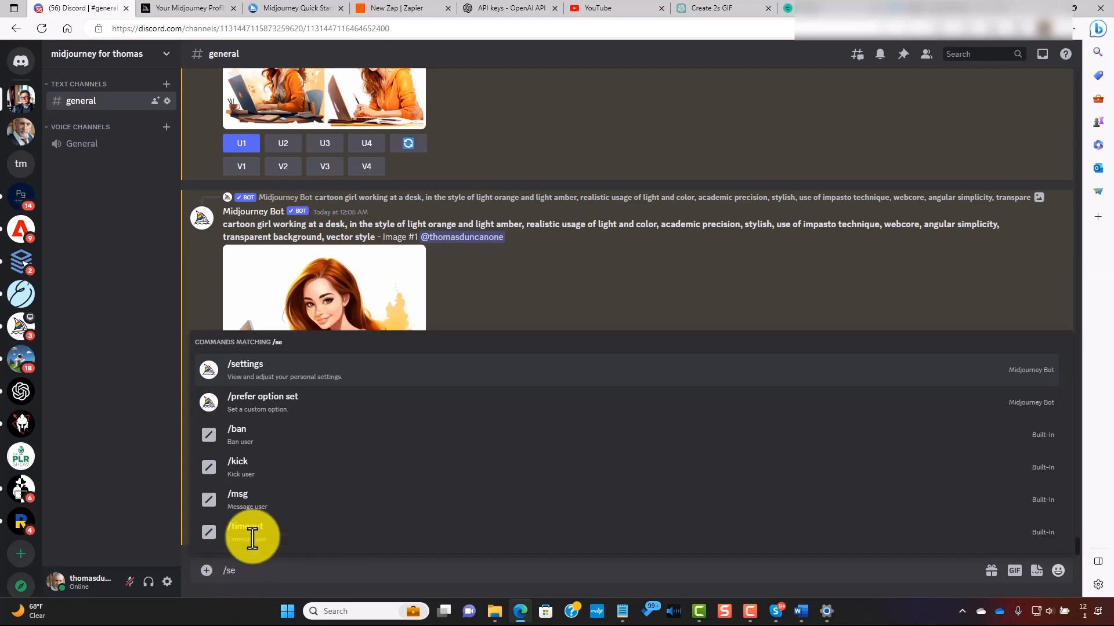
pyautogui.click(348, 373)
pyautogui.press('Return')
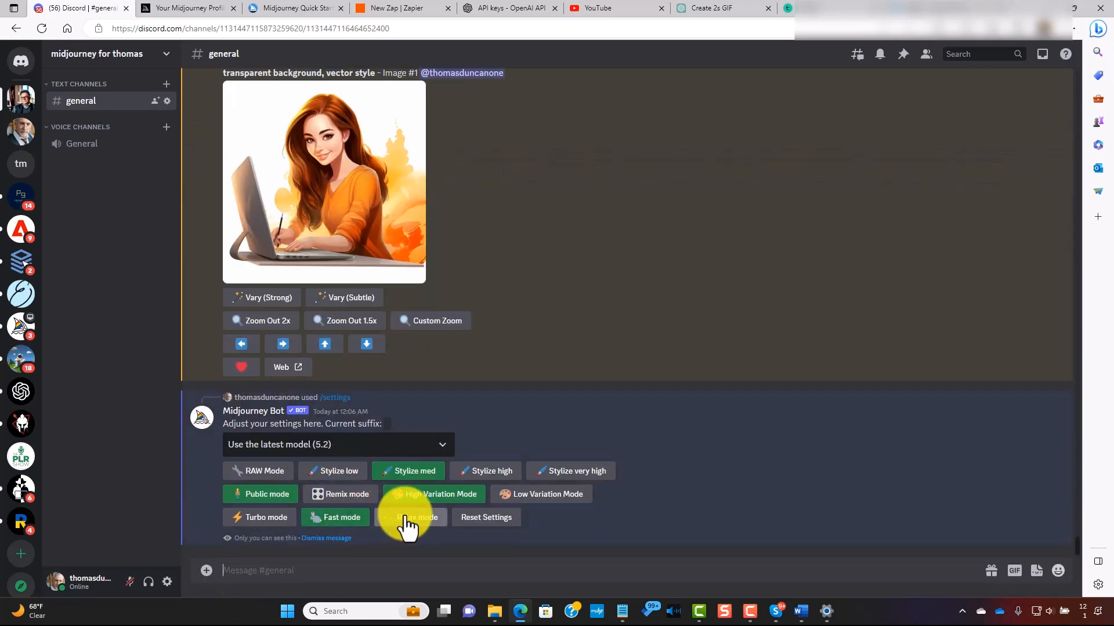
pyautogui.click(406, 448)
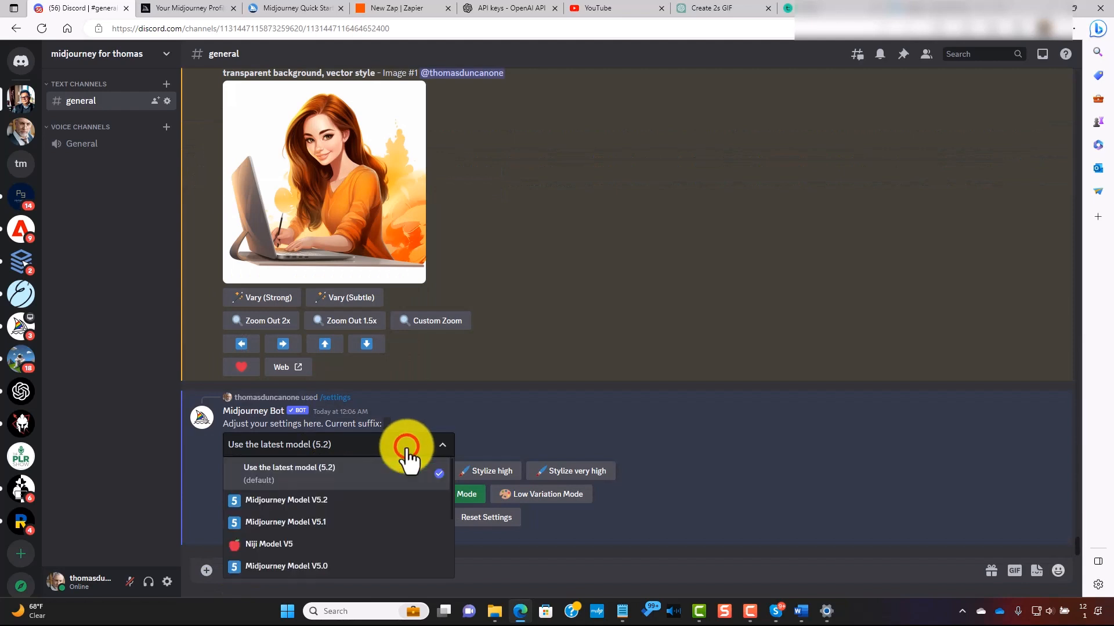
pyautogui.click(268, 546)
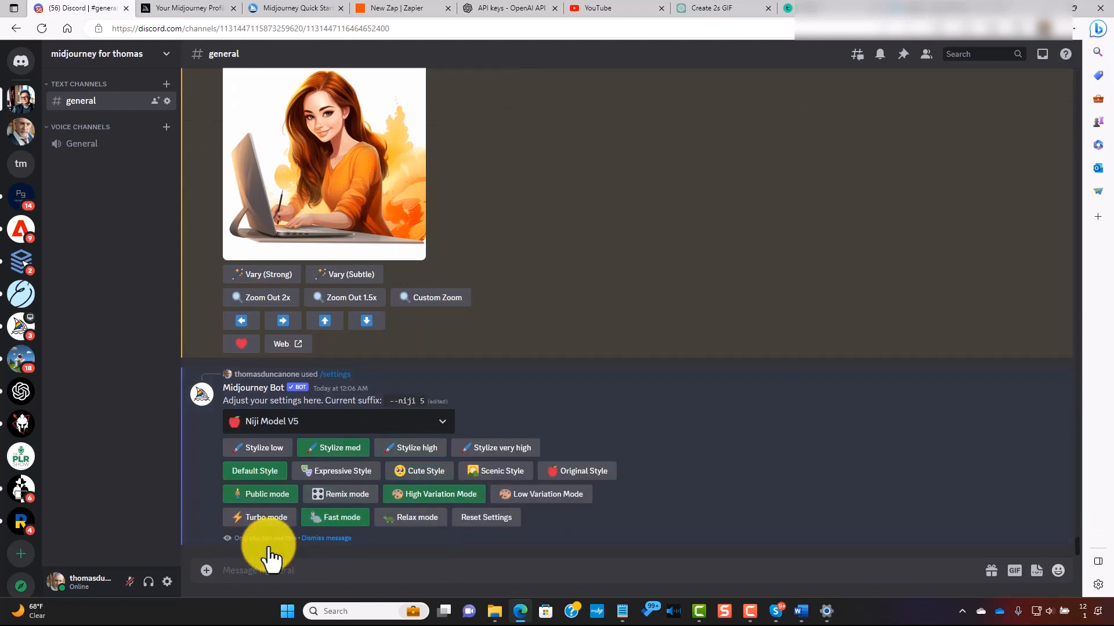
# - Generate an /imagine grid for "50 year old man, reading books, having fun, drinking coffee" and close its enlarged preview
pyautogui.click(273, 570)
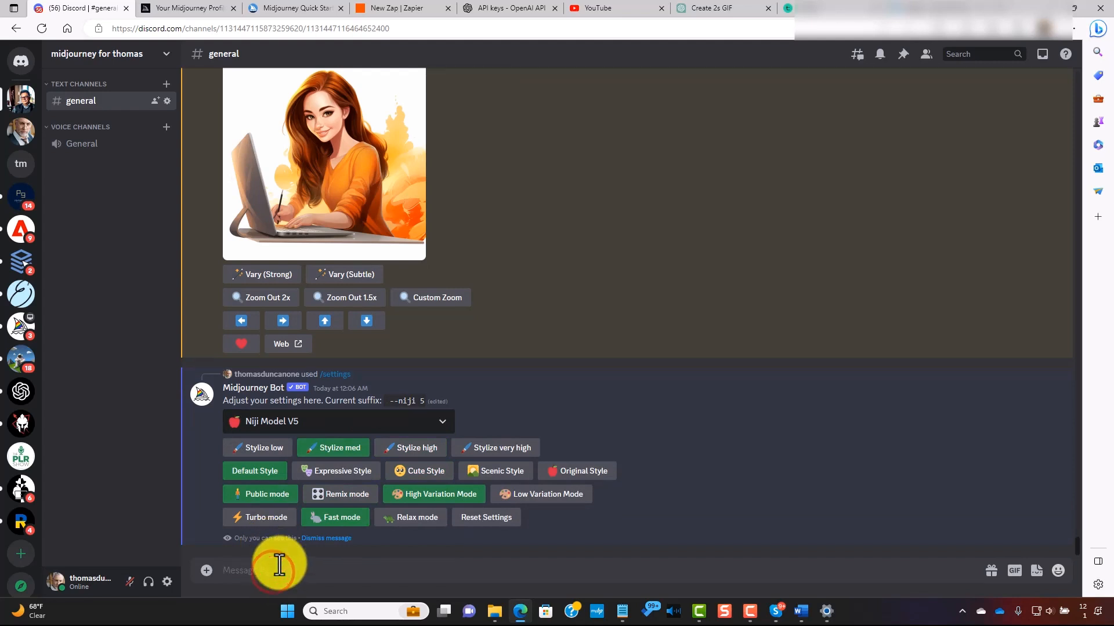
pyautogui.write('/')
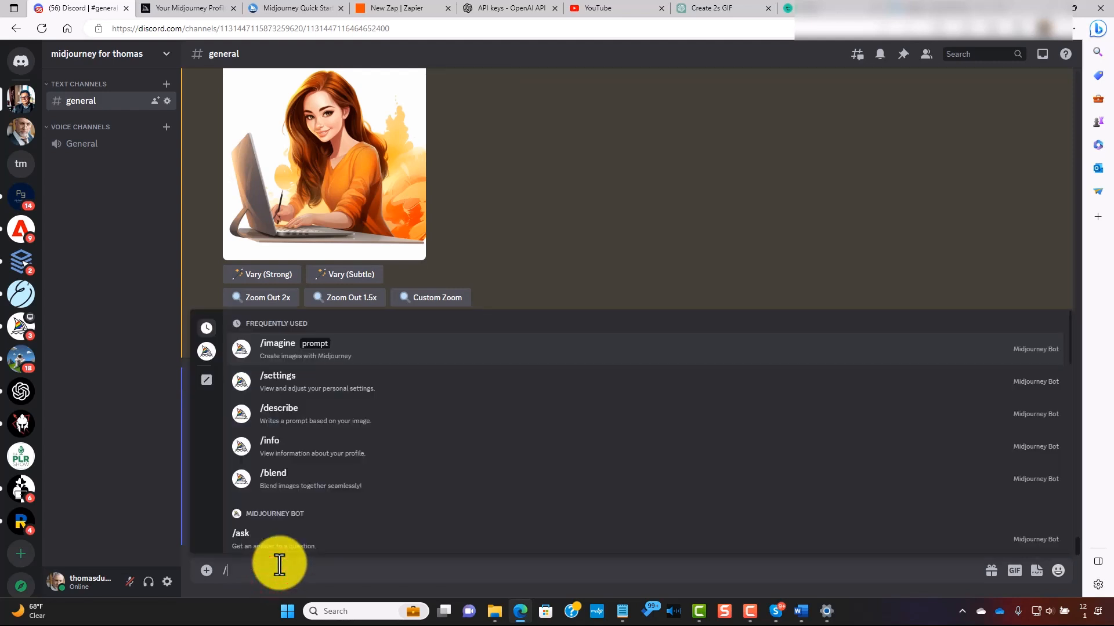
pyautogui.press('Return')
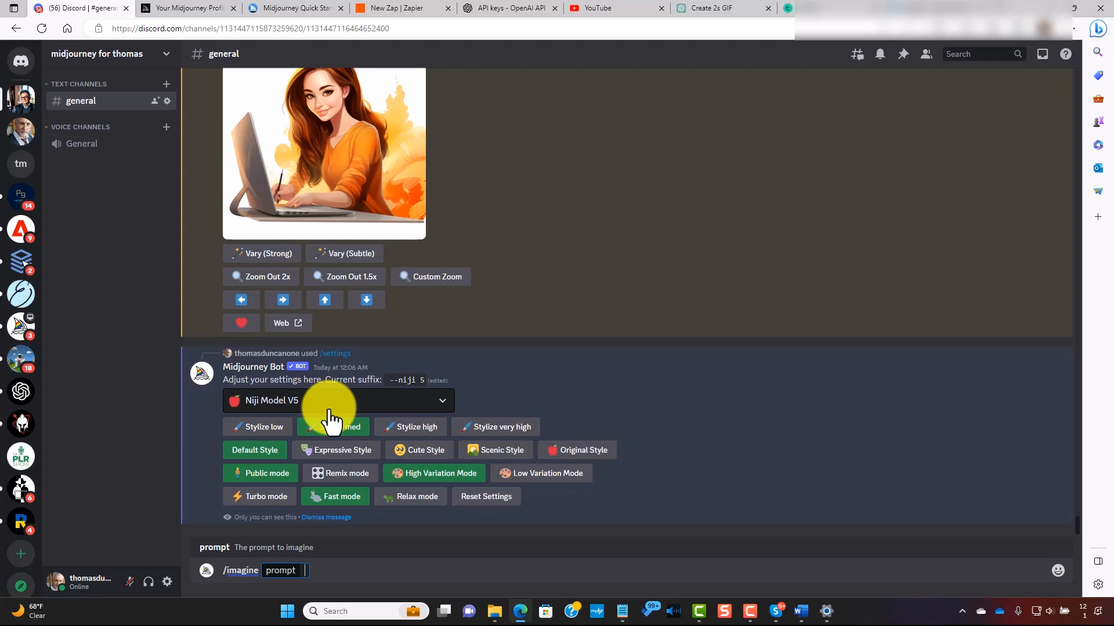
pyautogui.hotkey('ctrl', 'v')
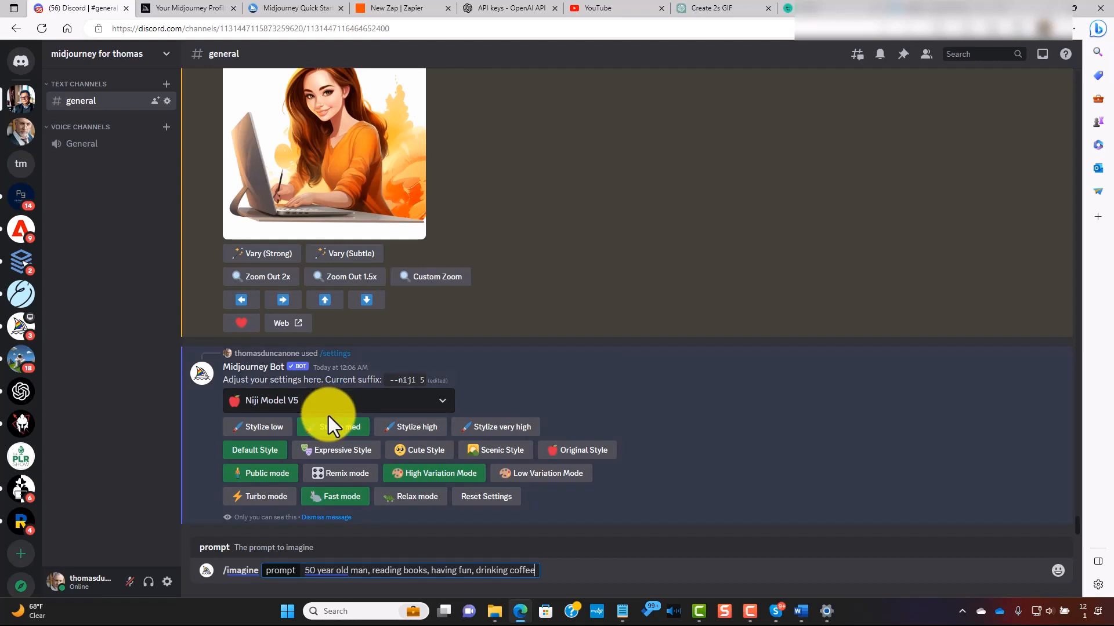
pyautogui.press('Return')
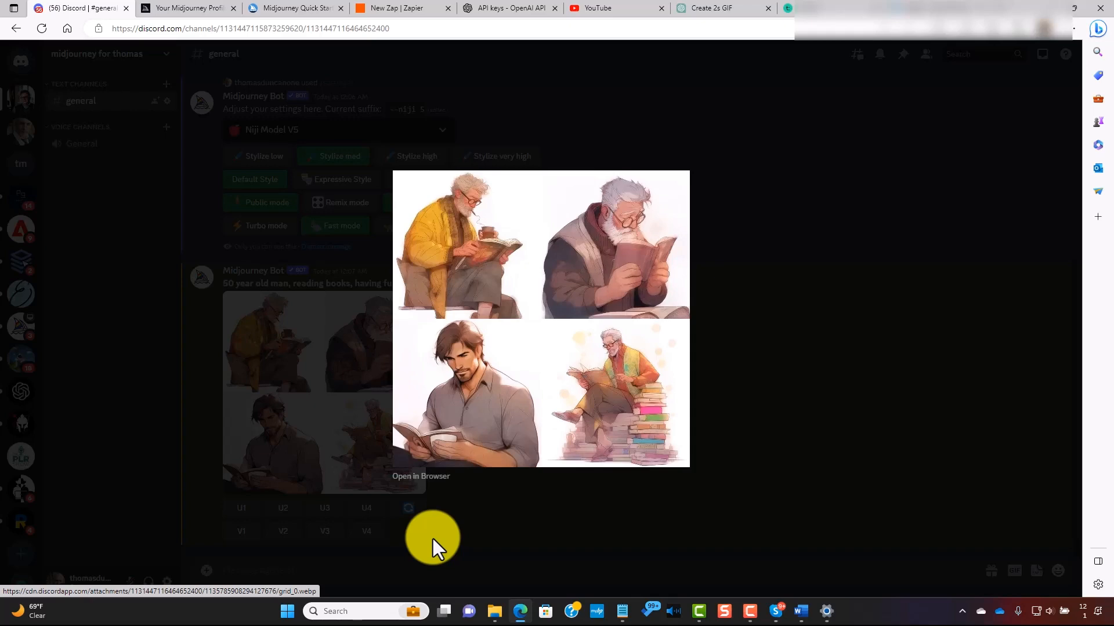
pyautogui.click(433, 538)
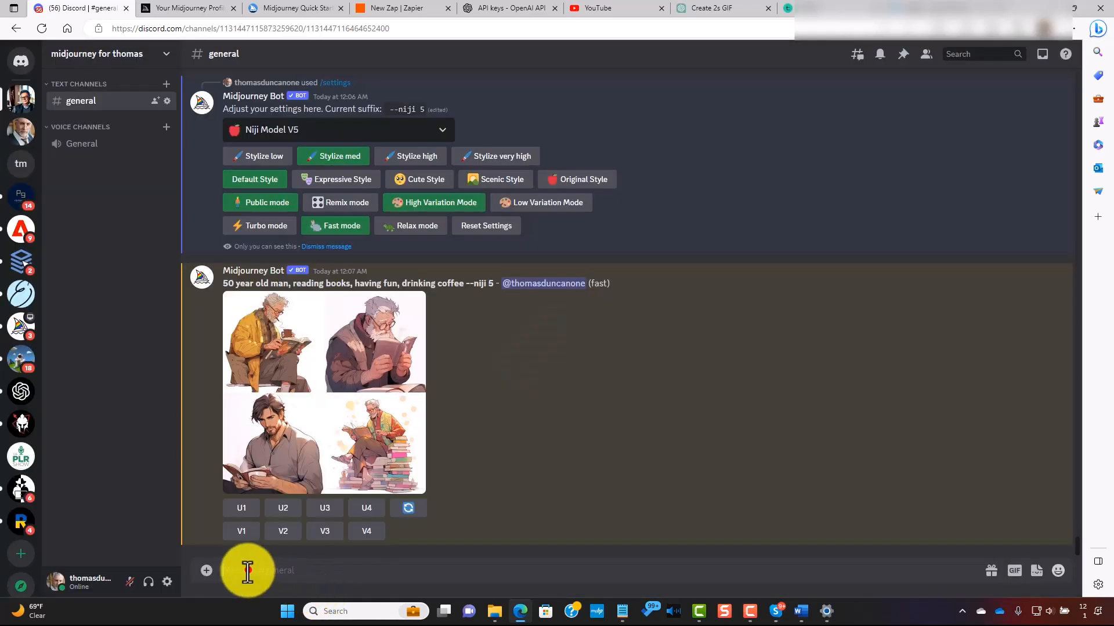
# - Run /settings again and set the model to "Use the latest model (5.2)"
pyautogui.click(248, 571)
pyautogui.write('/set')
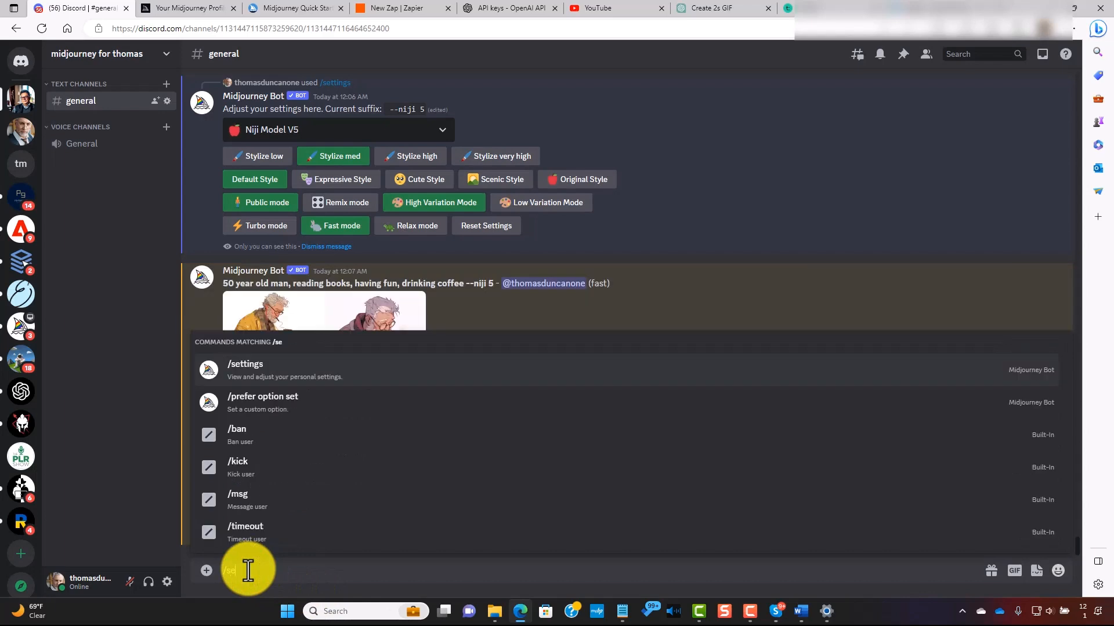
pyautogui.press('Return')
pyautogui.press('Return')
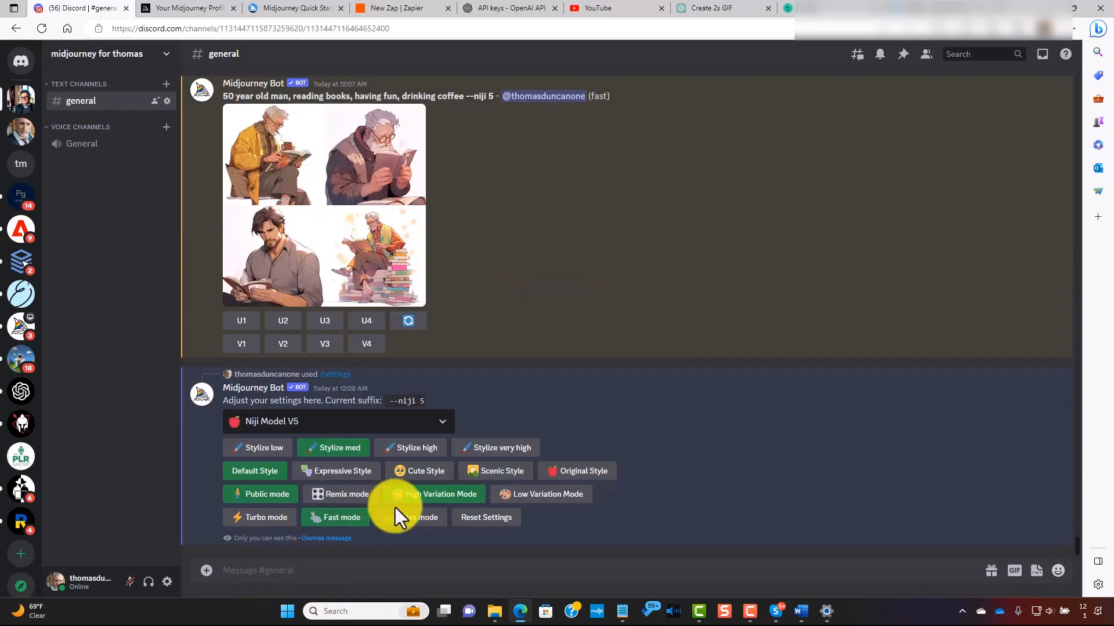
pyautogui.click(417, 425)
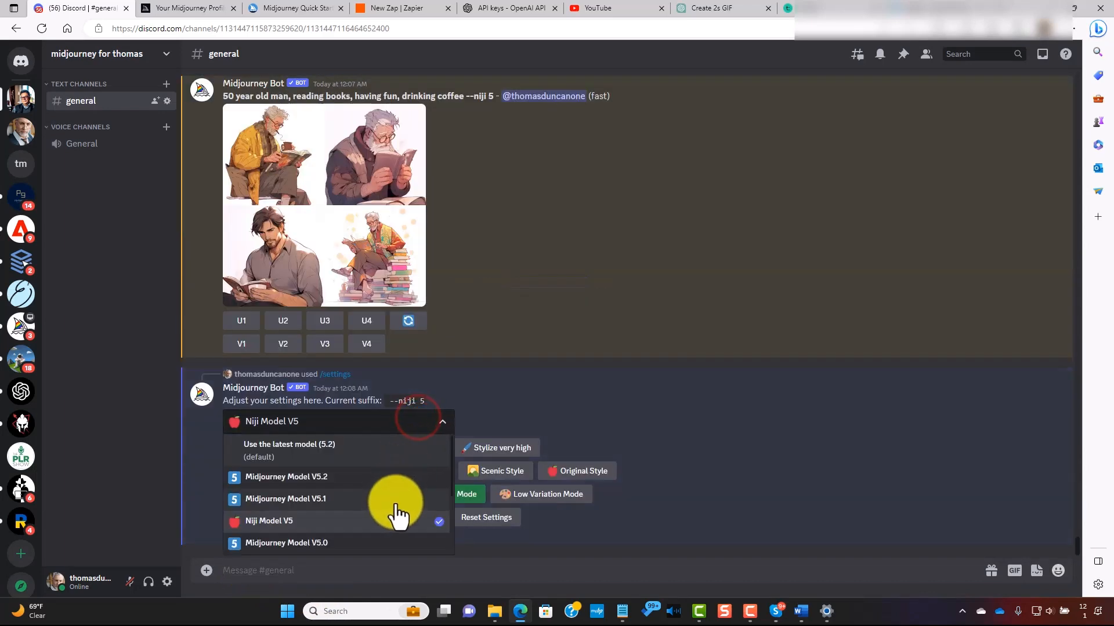
pyautogui.click(295, 448)
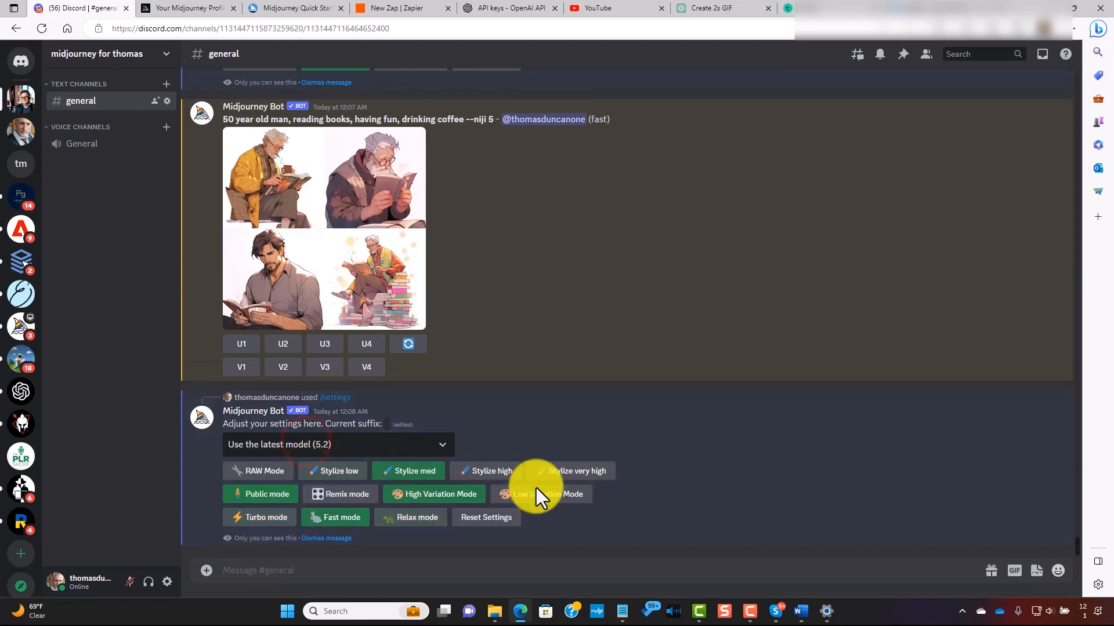
# - Upload the PNG of the woman typing on her laptop at her desk from Downloads and post it in the general channel
pyautogui.click(207, 572)
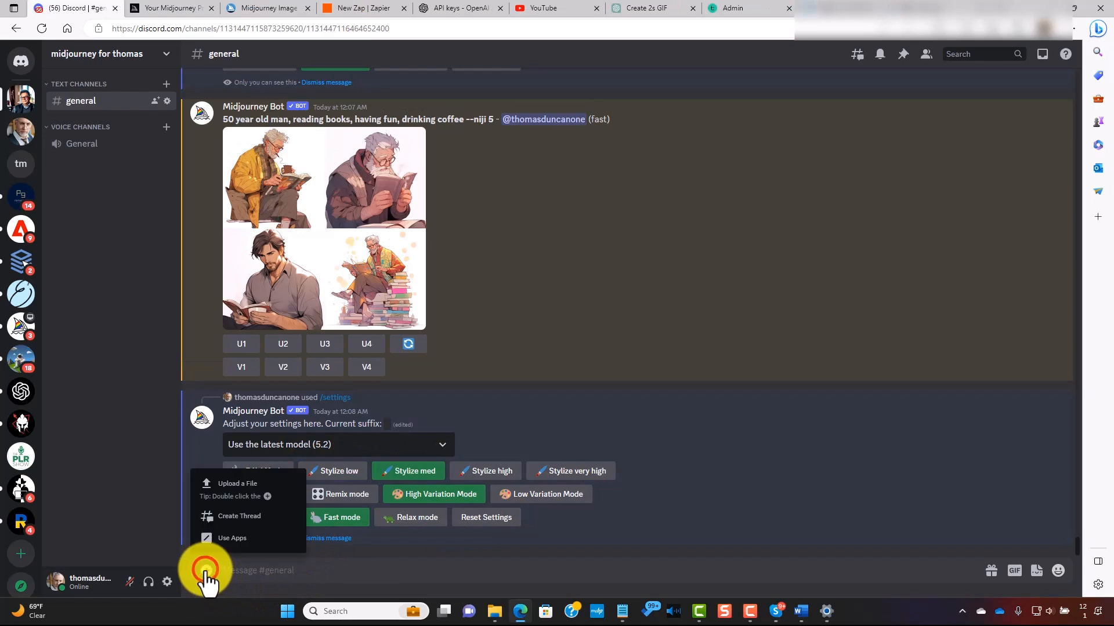
pyautogui.click(228, 486)
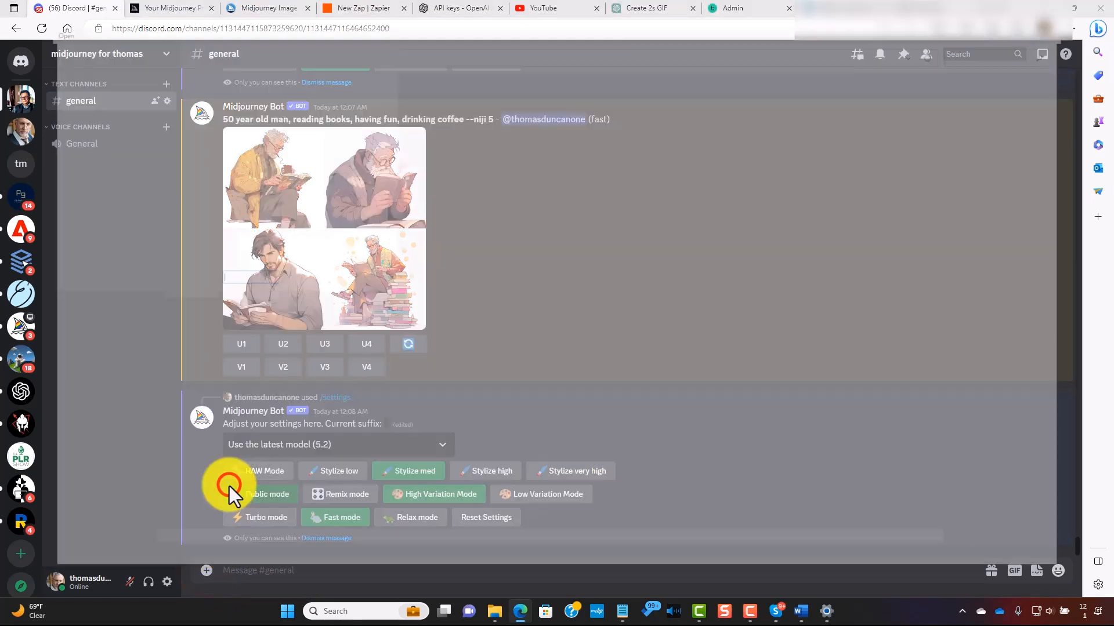
pyautogui.click(198, 112)
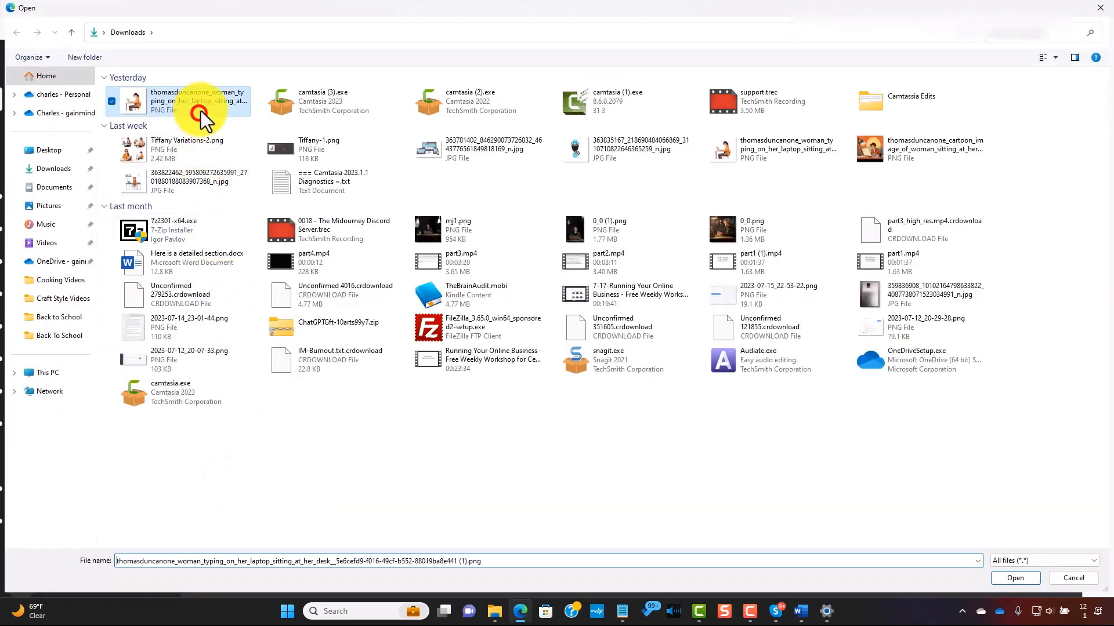
pyautogui.press('Return')
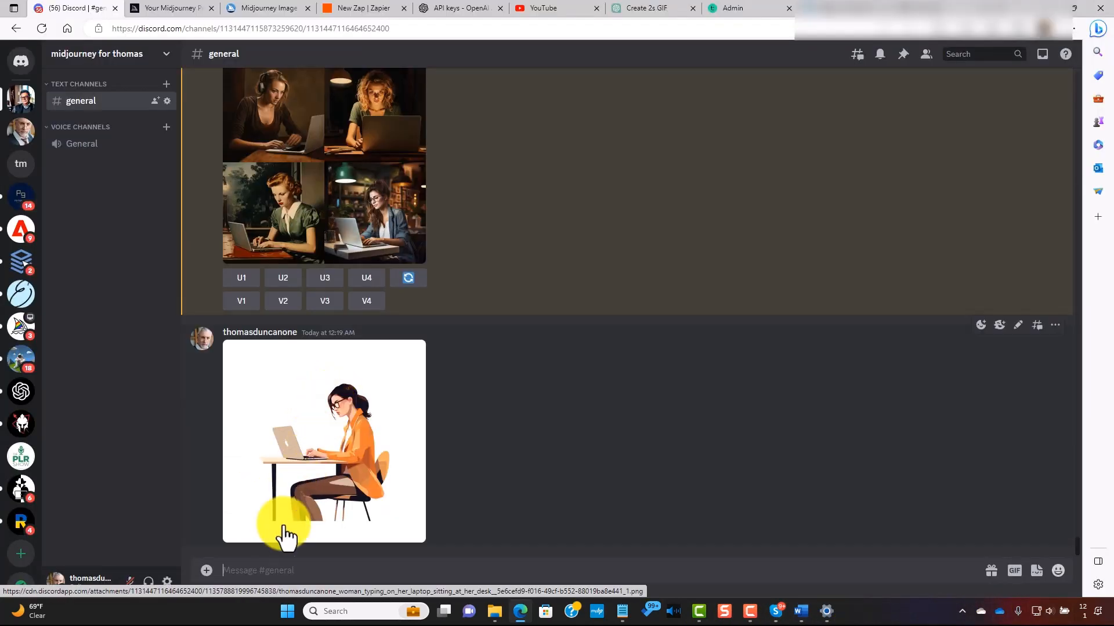
# - Run /imagine with the uploaded image's link followed by "woman sitting at a laptop, working, transparent background, vector style"
pyautogui.write('/imagine')
pyautogui.press('Return')
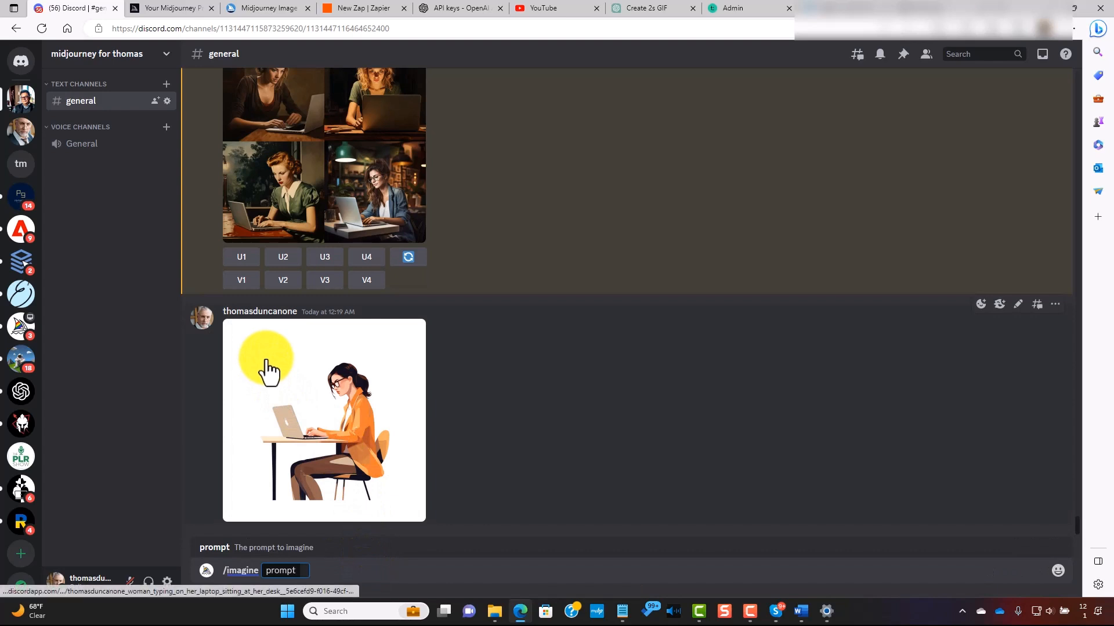
pyautogui.moveTo(265, 374); pyautogui.dragTo(302, 568)
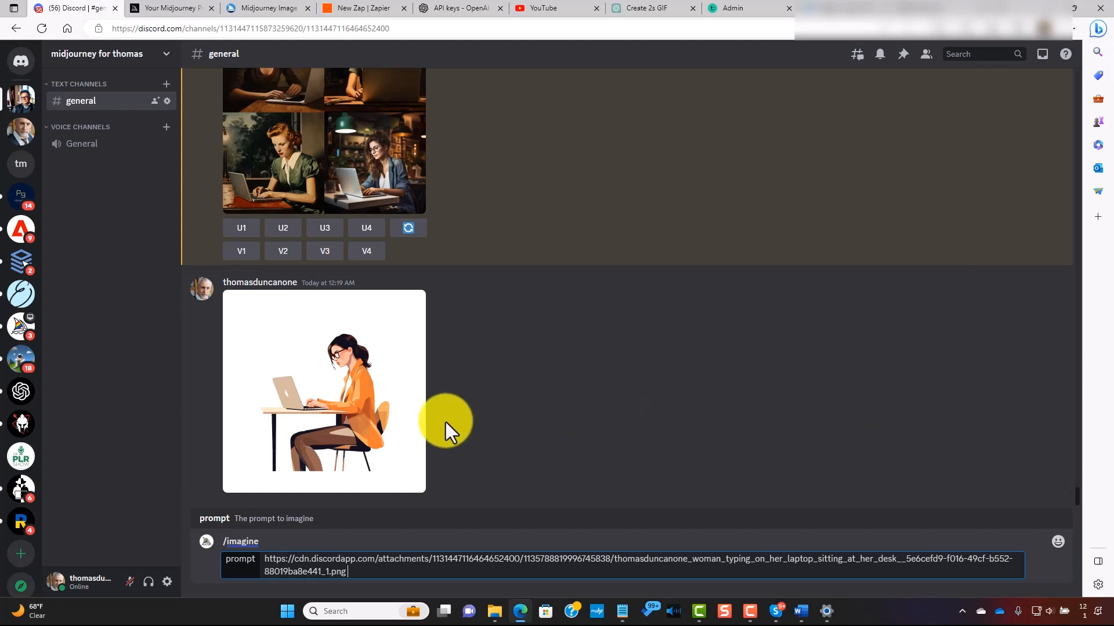
pyautogui.write('woman sitting at a laptop, working, transparent background, vector style')
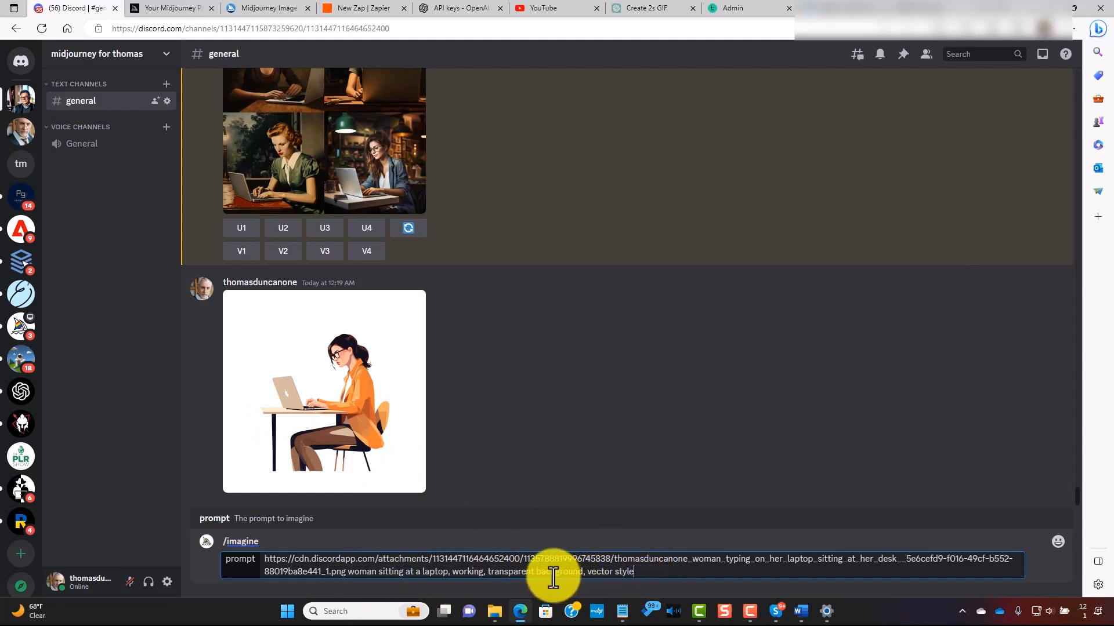
pyautogui.press('Return')
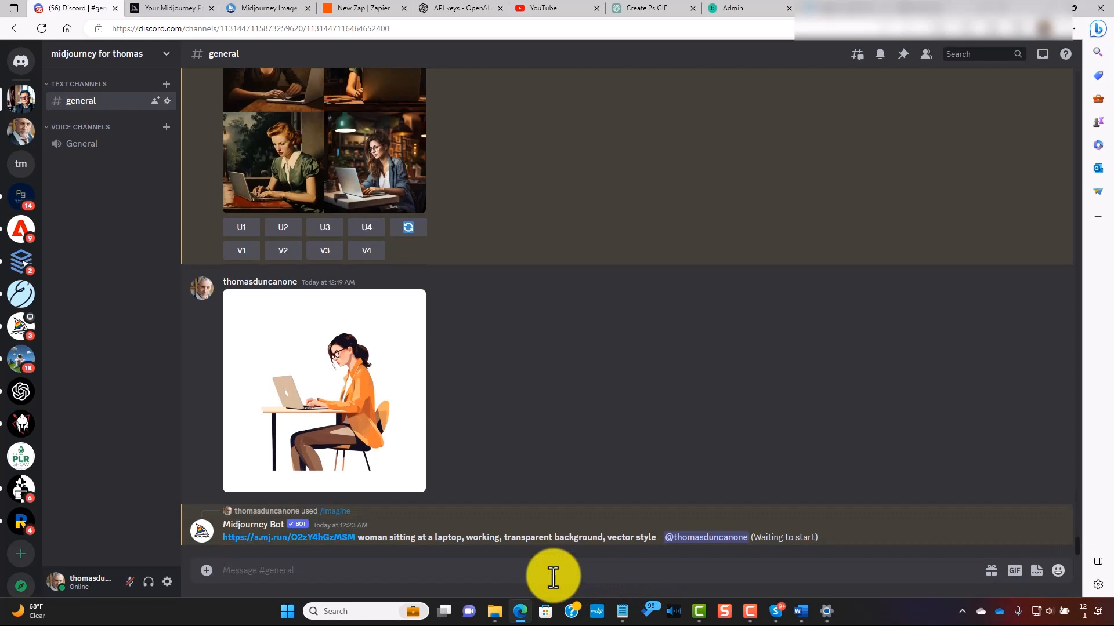